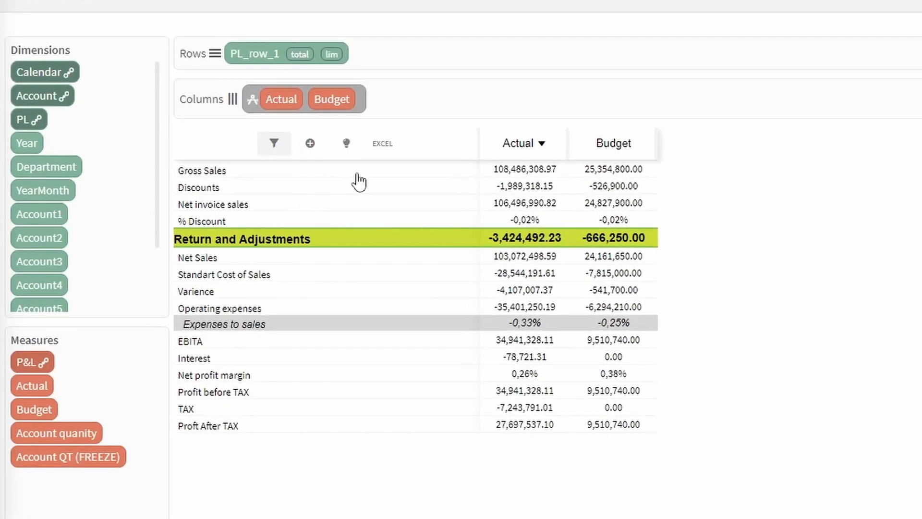
- Compare the Actual measure with Budget in the P&L table as absolute values
left_click(346, 144)
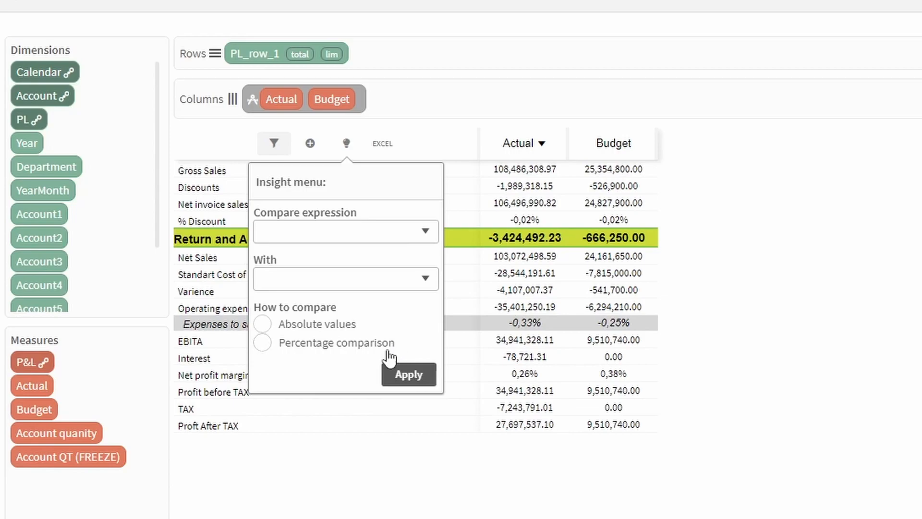
left_click(367, 236)
left_click(364, 266)
left_click(358, 281)
left_click(400, 315)
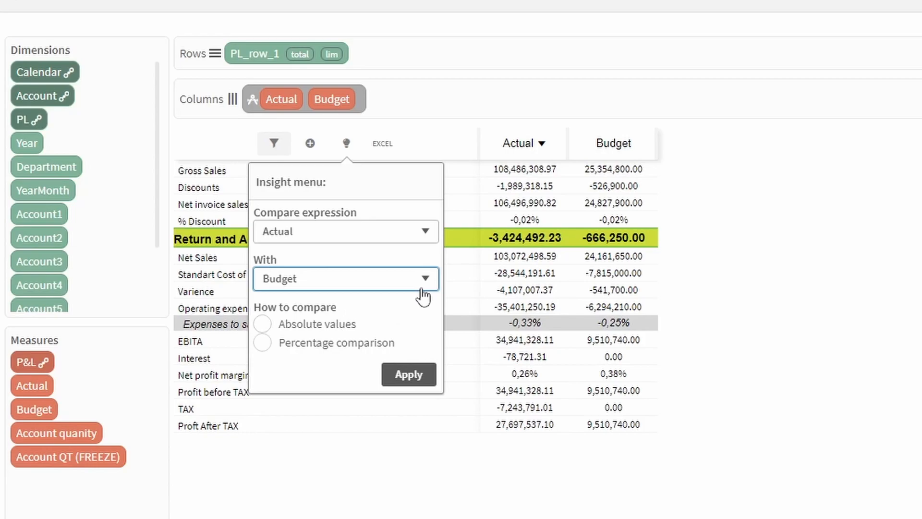
left_click(327, 324)
left_click(404, 377)
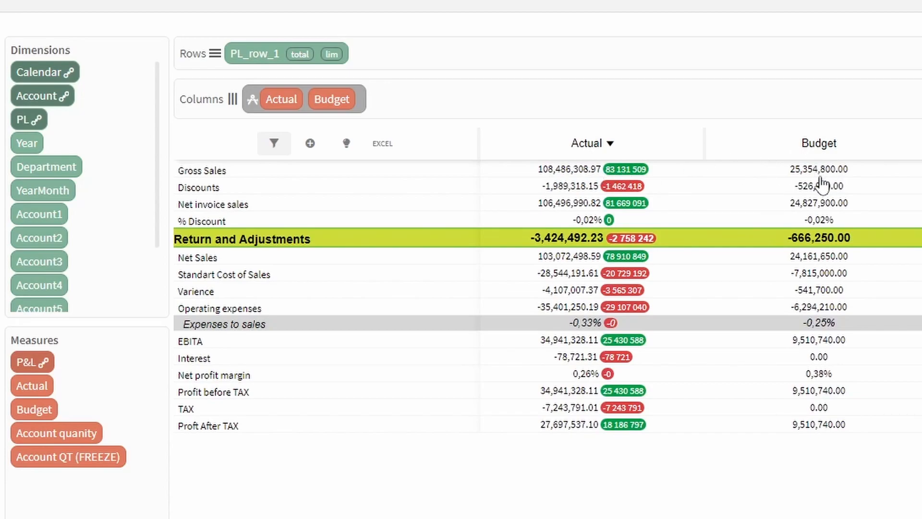
- Switch the Actual versus Budget comparison to percentages, and clear the comparison from the table
left_click(347, 144)
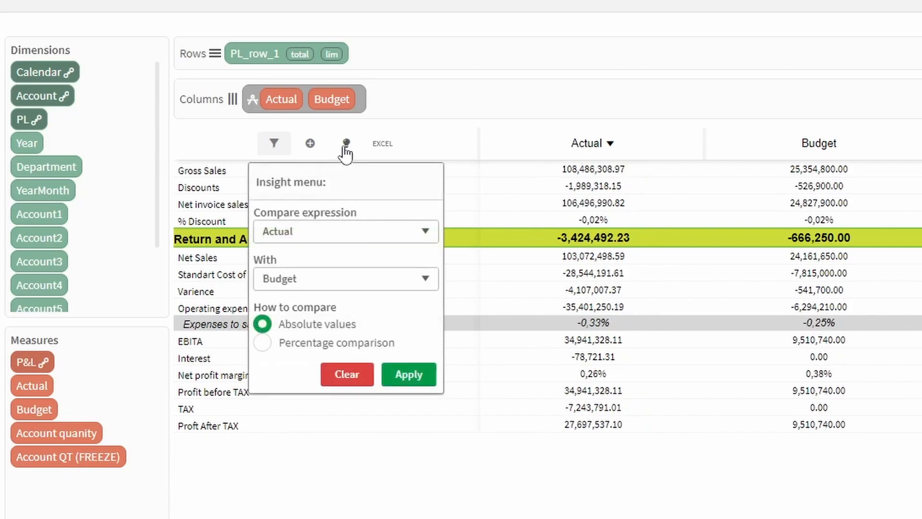
left_click(304, 349)
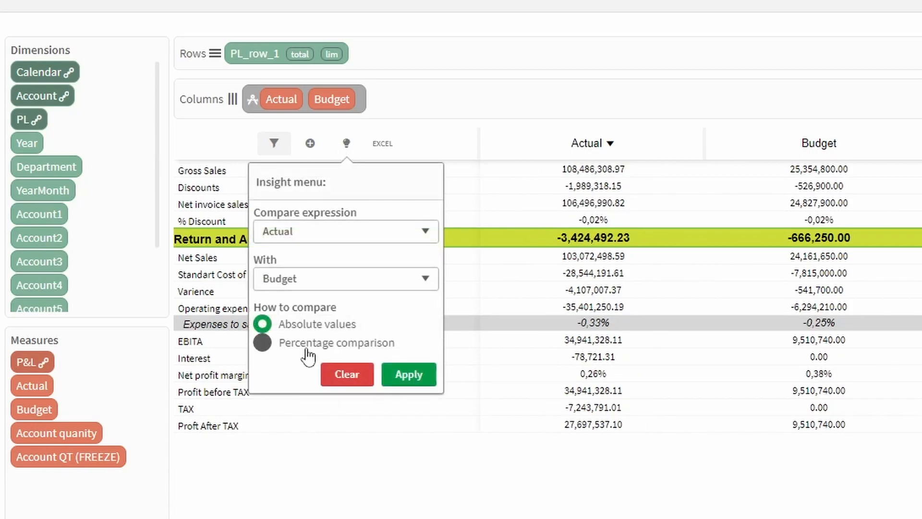
left_click(407, 374)
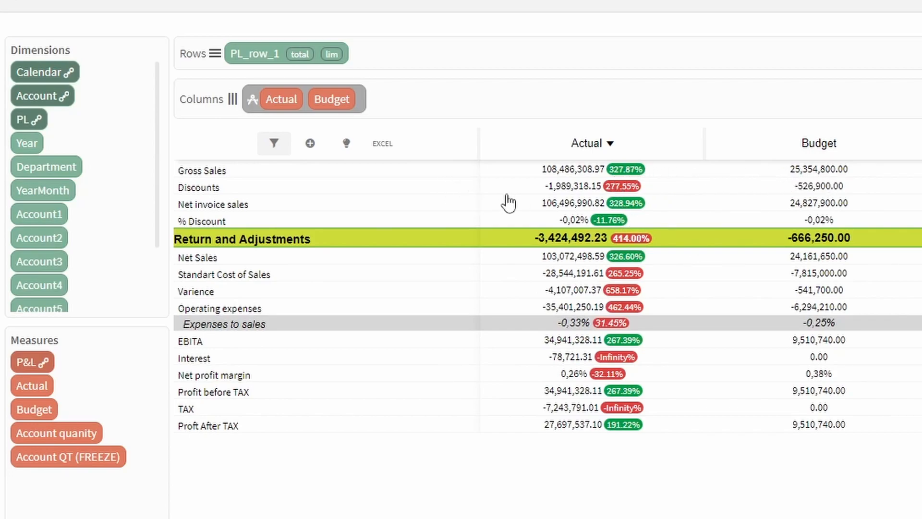
left_click(346, 143)
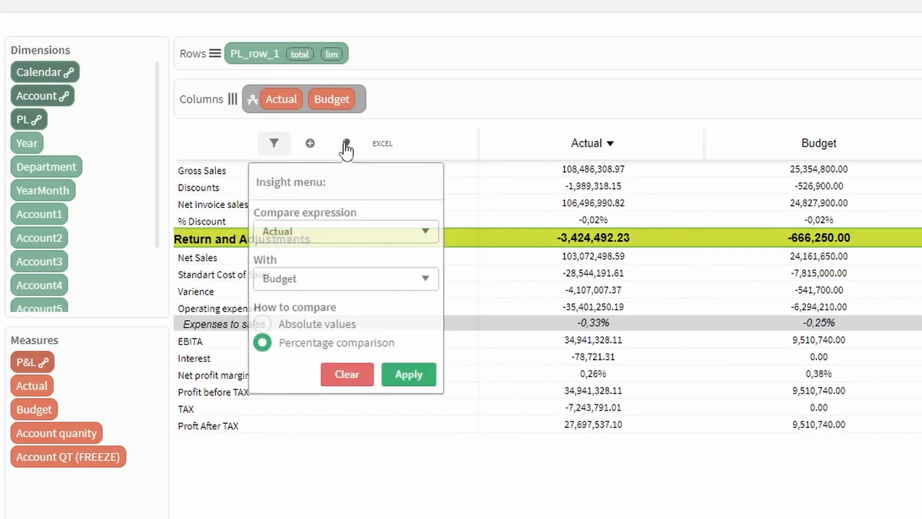
left_click(355, 380)
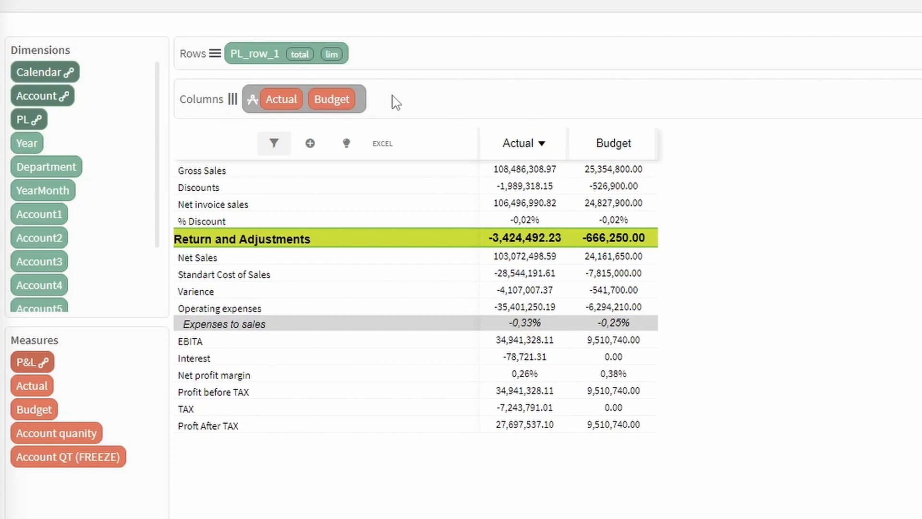
- Remove the Budget measure from the columns and add the Year dimension before Actual
left_click_drag(338, 93, 321, 120)
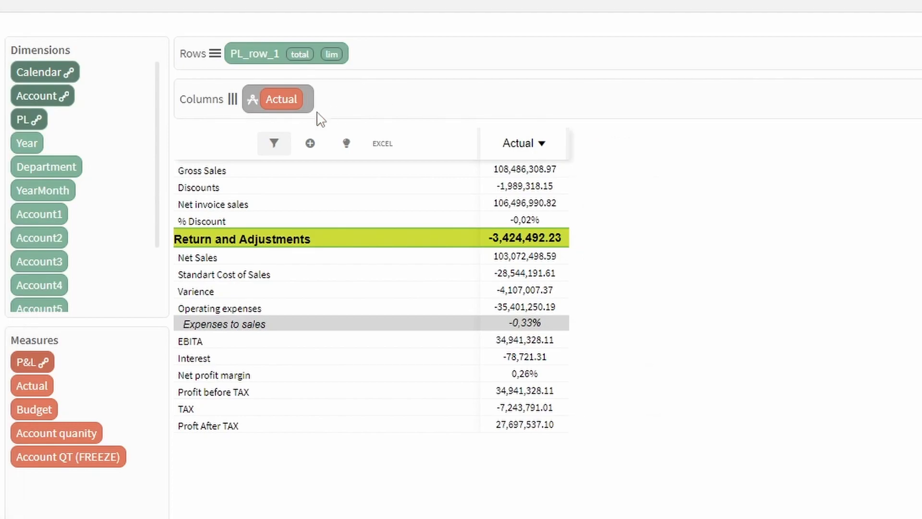
left_click_drag(30, 154, 259, 113)
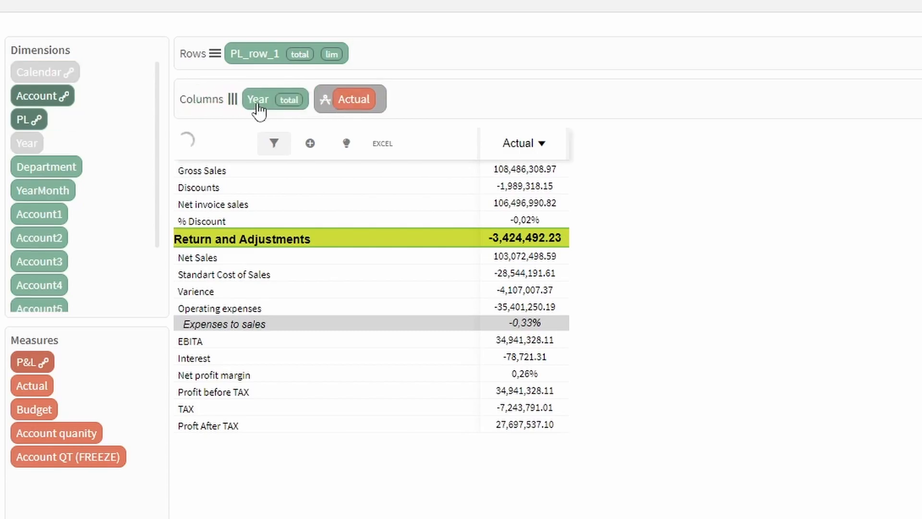
- Compare the year columns one by one using the table's insight options
left_click(346, 149)
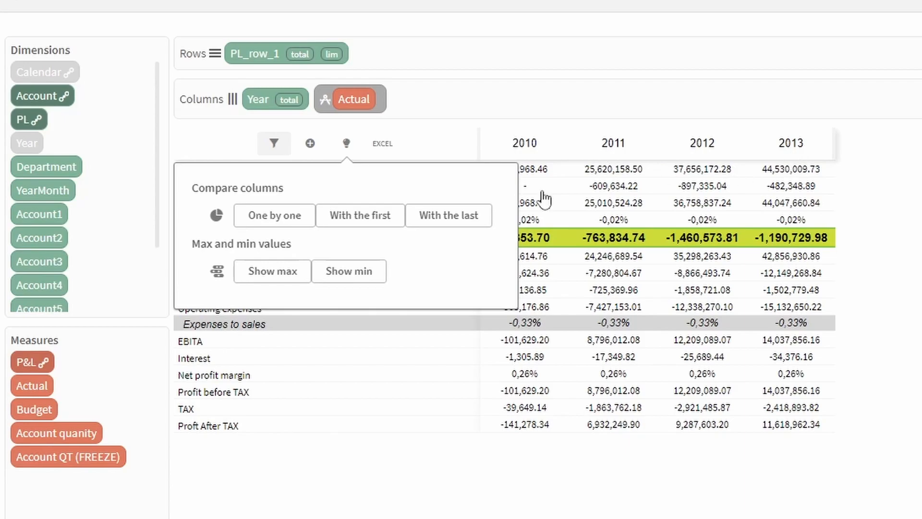
left_click(272, 222)
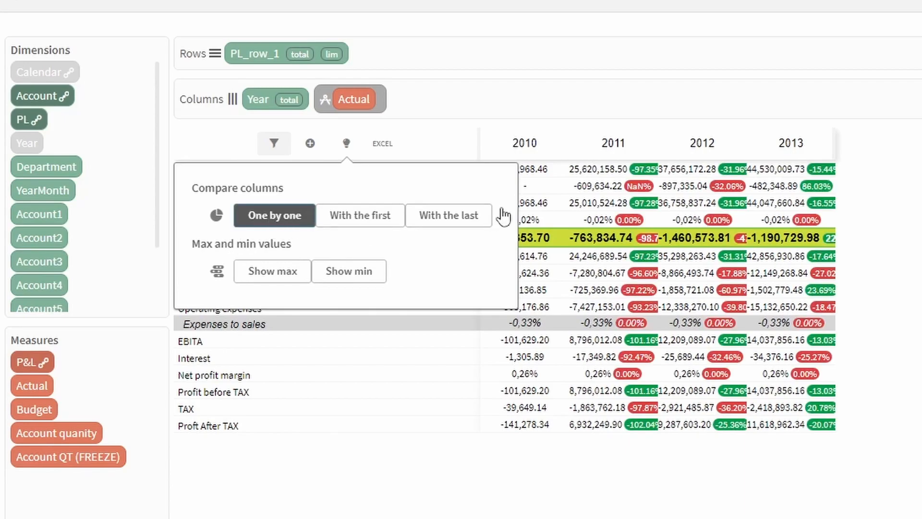
left_click(834, 144)
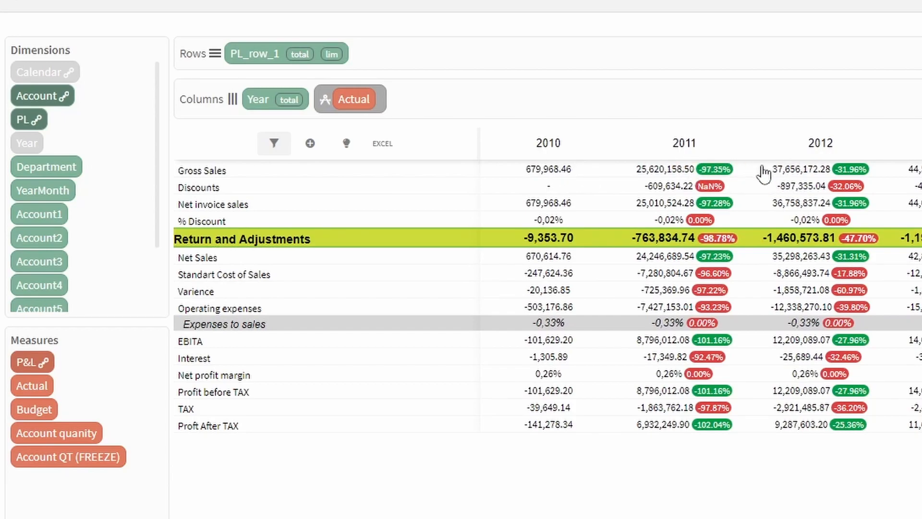
- Compare the year columns with the first year, and with the last year
left_click(347, 144)
left_click(361, 215)
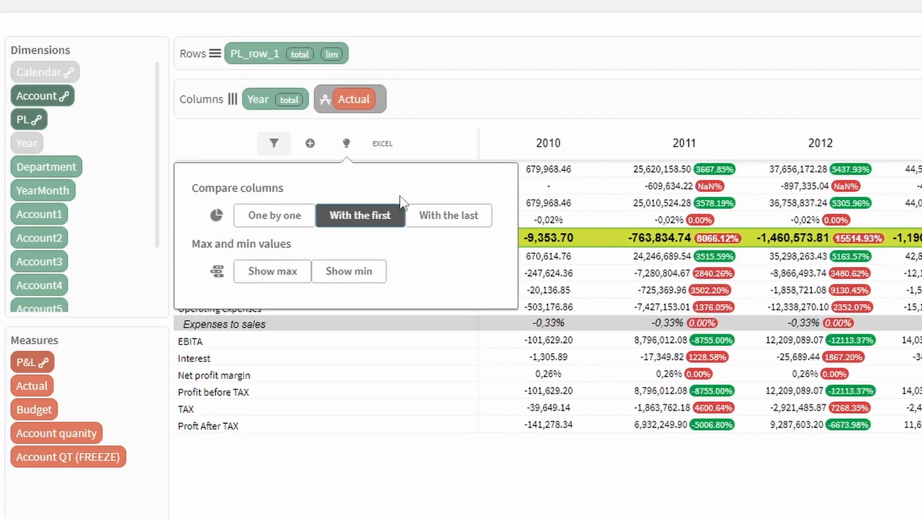
left_click(450, 214)
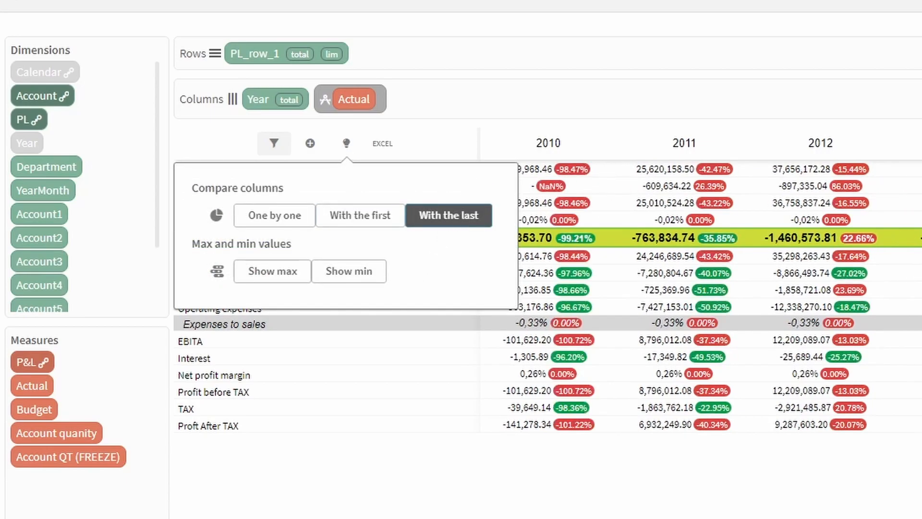
- Mark the maximum values and the minimum values across the year columns
left_click(273, 271)
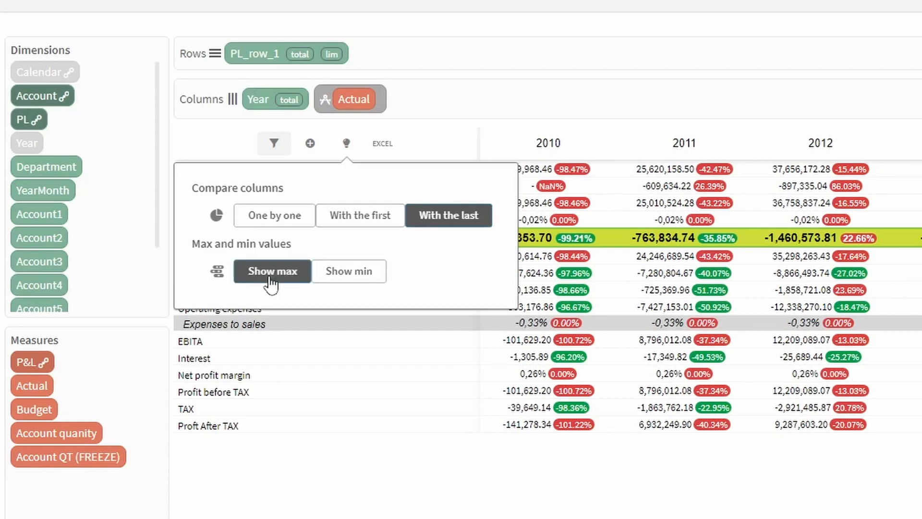
left_click(335, 277)
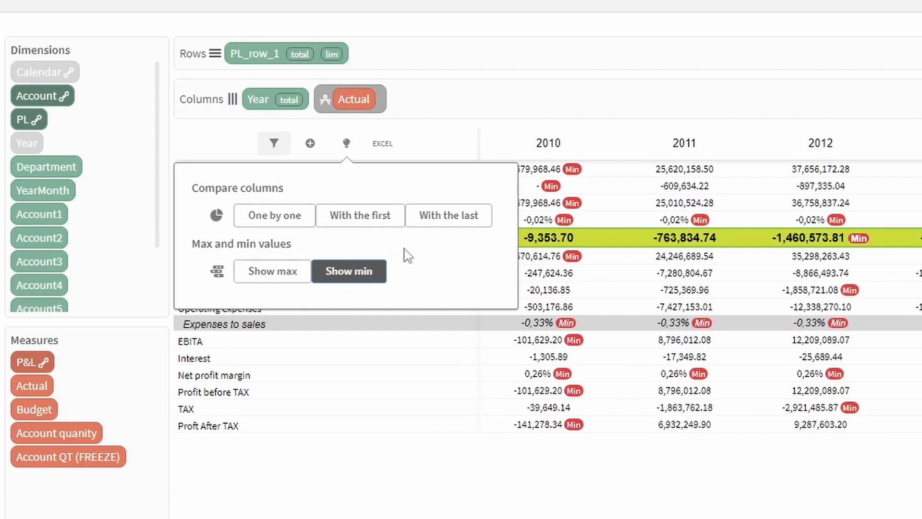
left_click(358, 276)
left_click(480, 491)
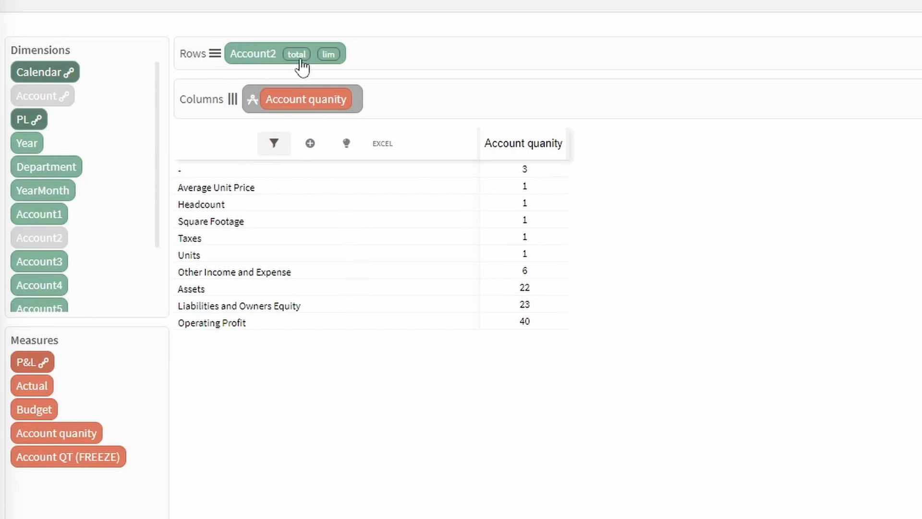
- Limit the Account2 row dimension to exact values of Account quanity greater than 7
left_click(329, 55)
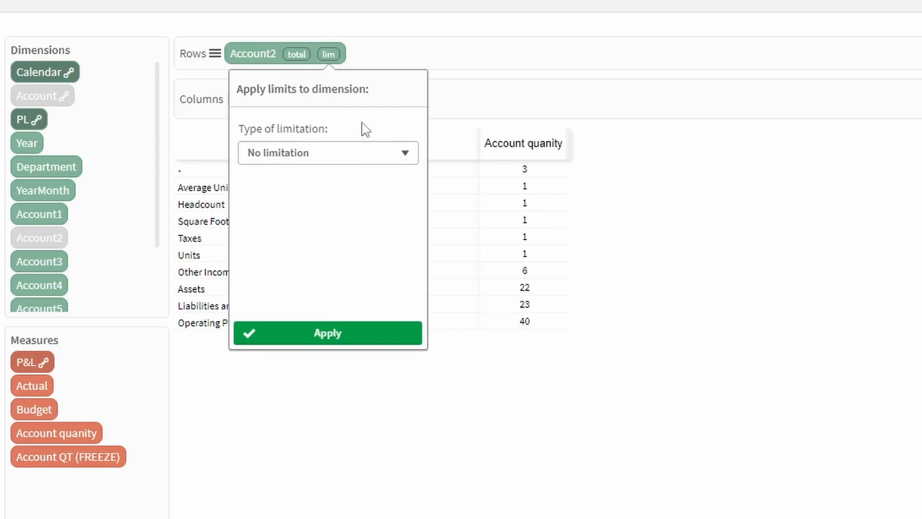
left_click(348, 155)
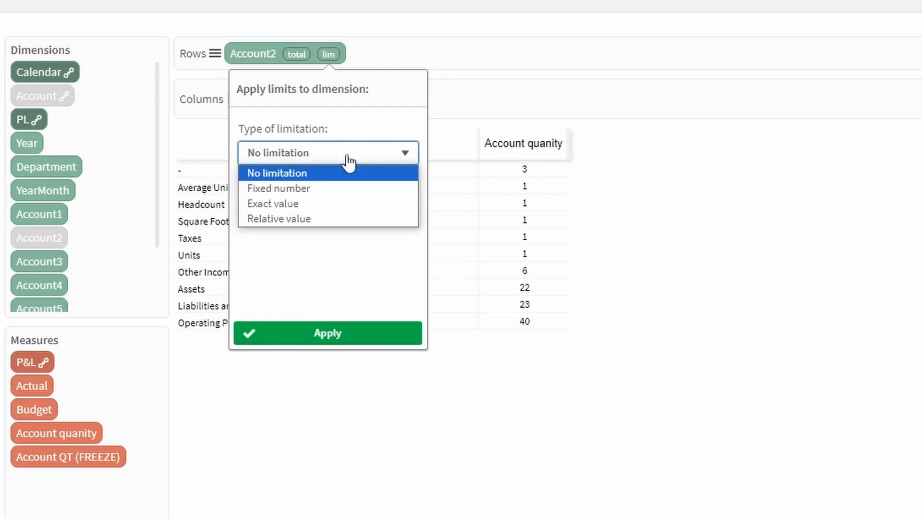
left_click(312, 207)
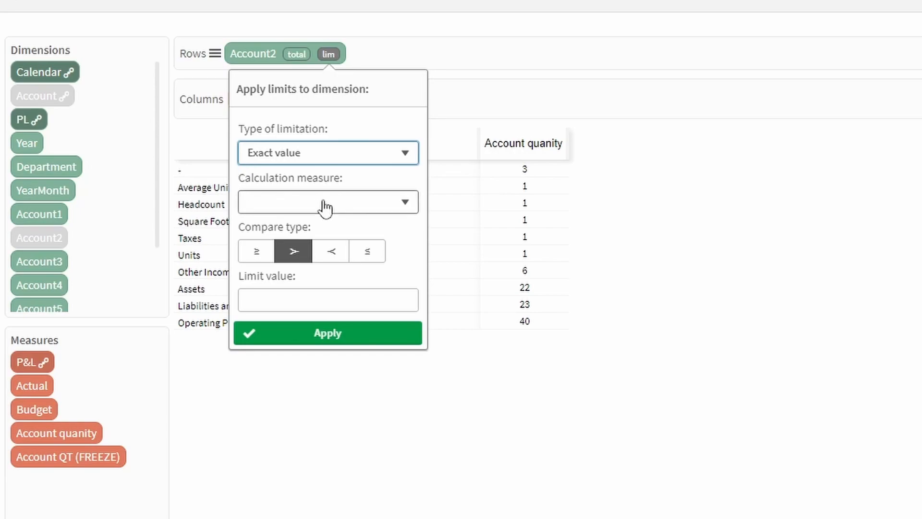
left_click(325, 205)
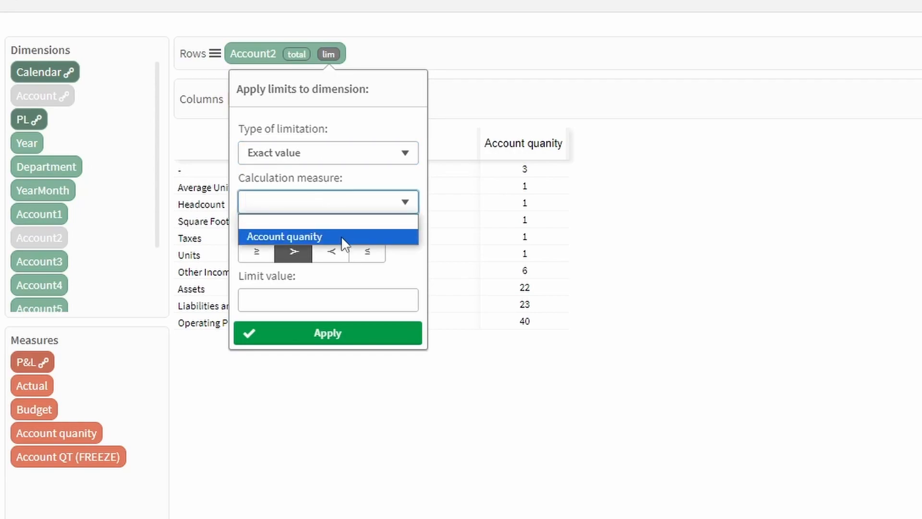
left_click(391, 178)
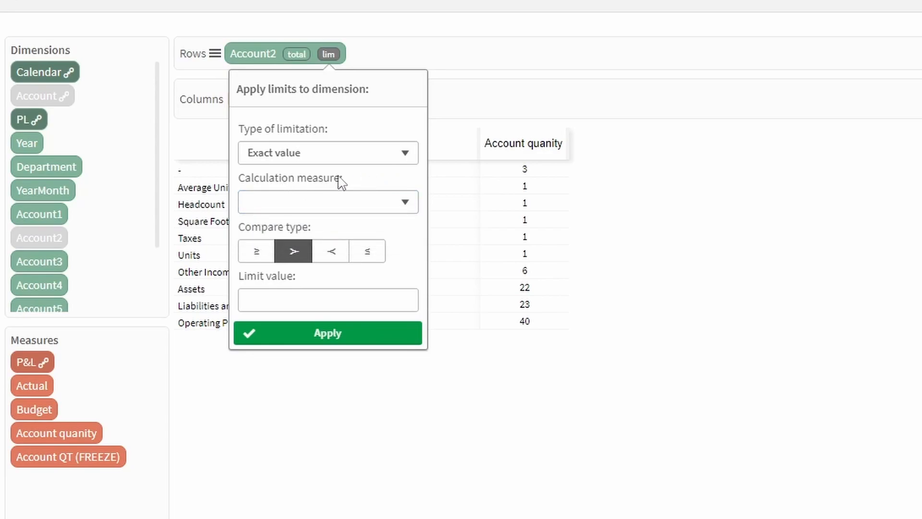
left_click(350, 208)
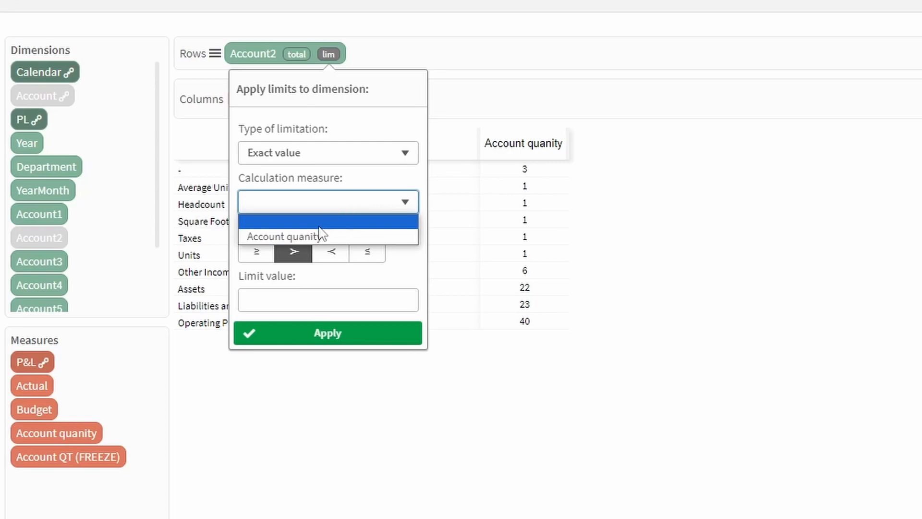
left_click(284, 236)
left_click(267, 301)
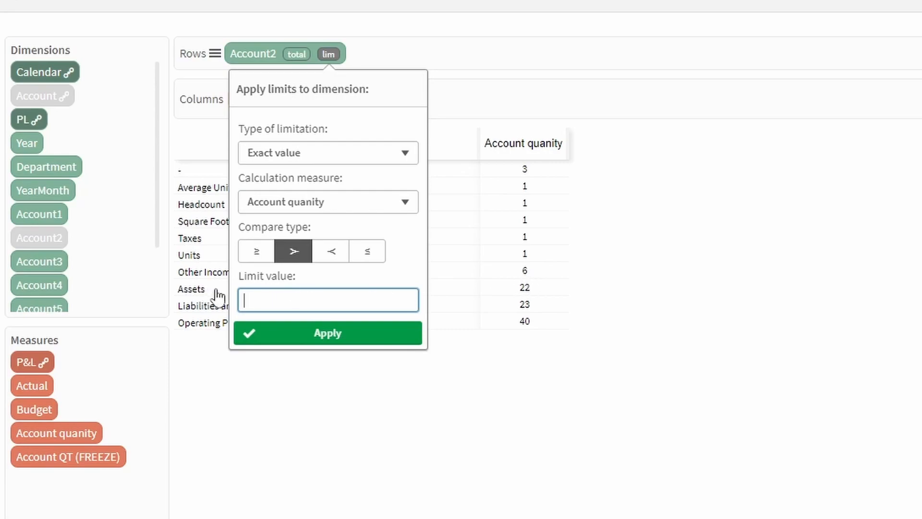
left_click(292, 339)
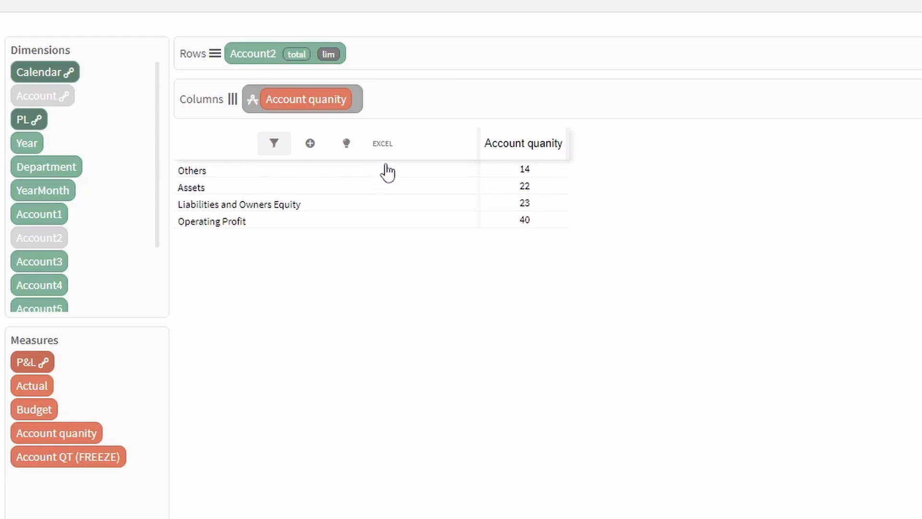
- Change the Account2 limit to a fixed number on Account quanity, with bottom sorting and a limit value of 3
left_click(329, 54)
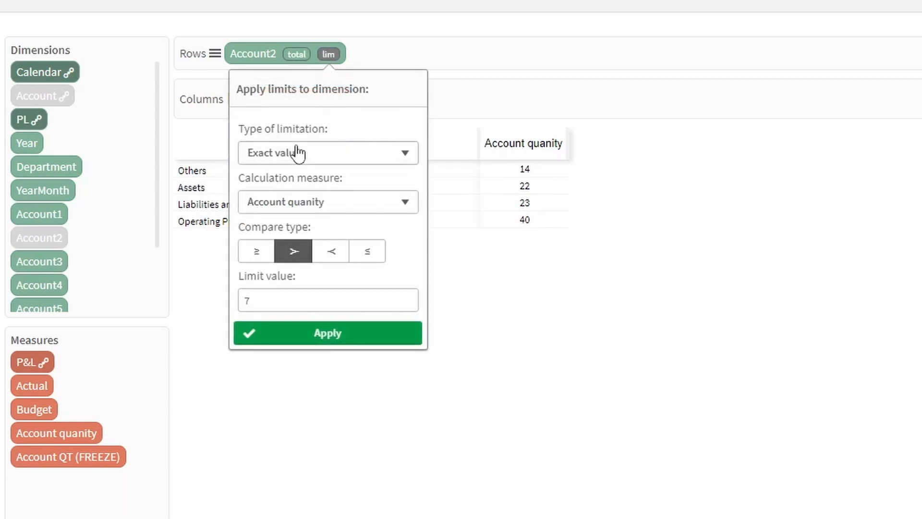
left_click(384, 158)
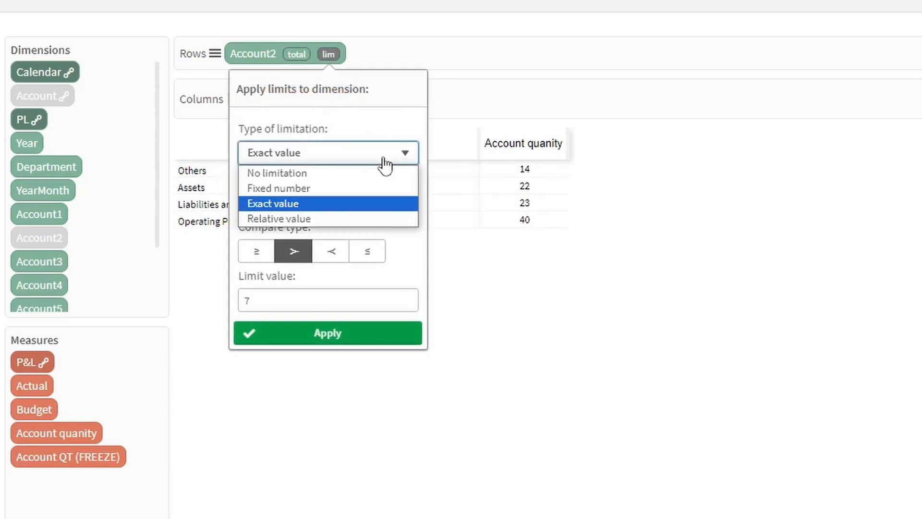
left_click(364, 188)
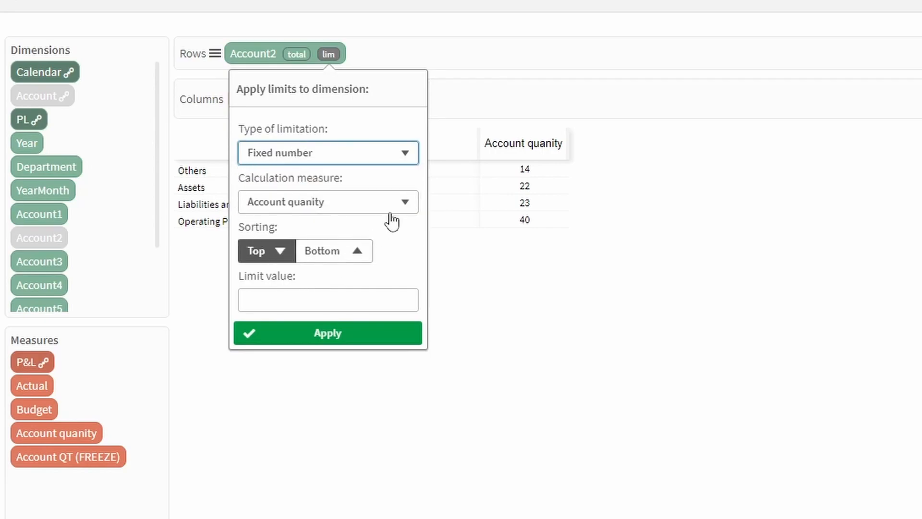
left_click(314, 202)
left_click(416, 266)
left_click(338, 261)
left_click(310, 300)
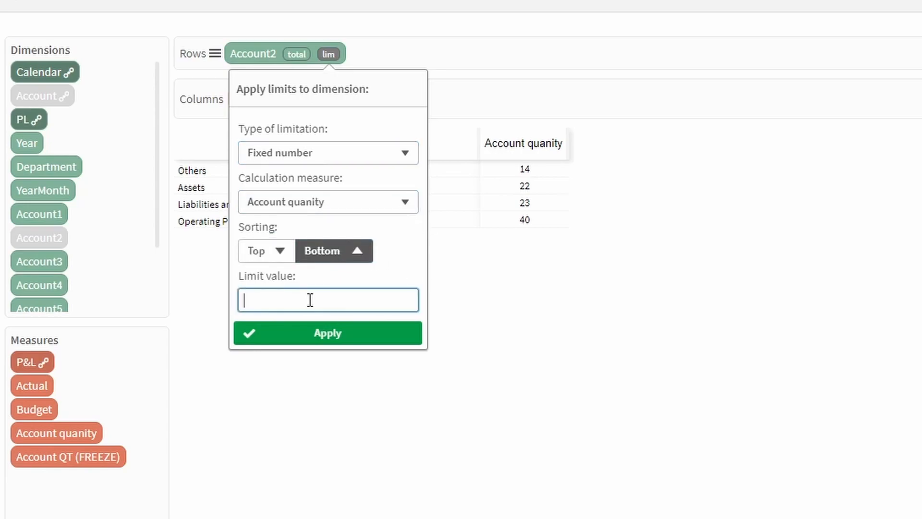
type("3")
left_click(349, 341)
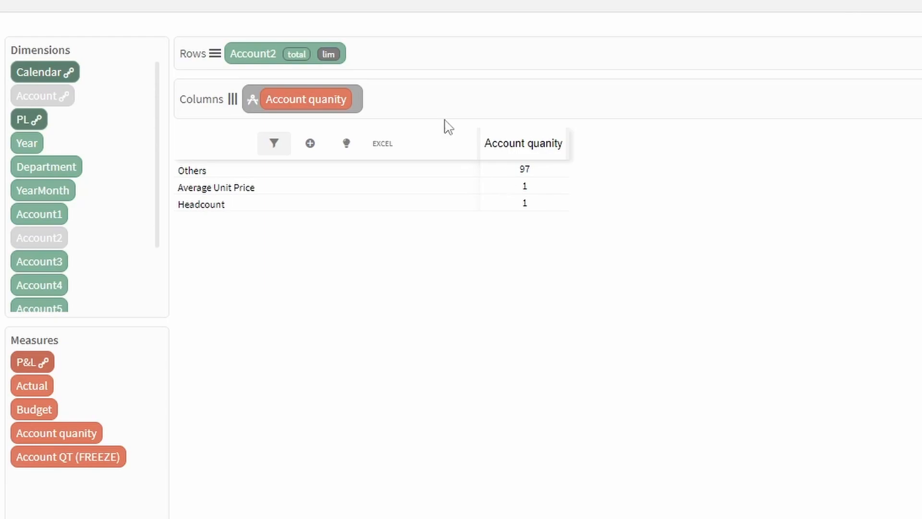
left_click(329, 55)
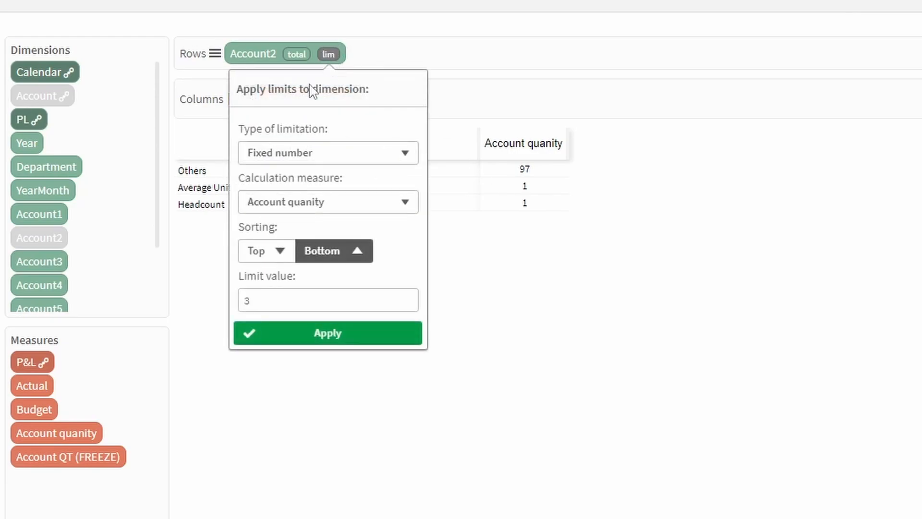
left_click(330, 151)
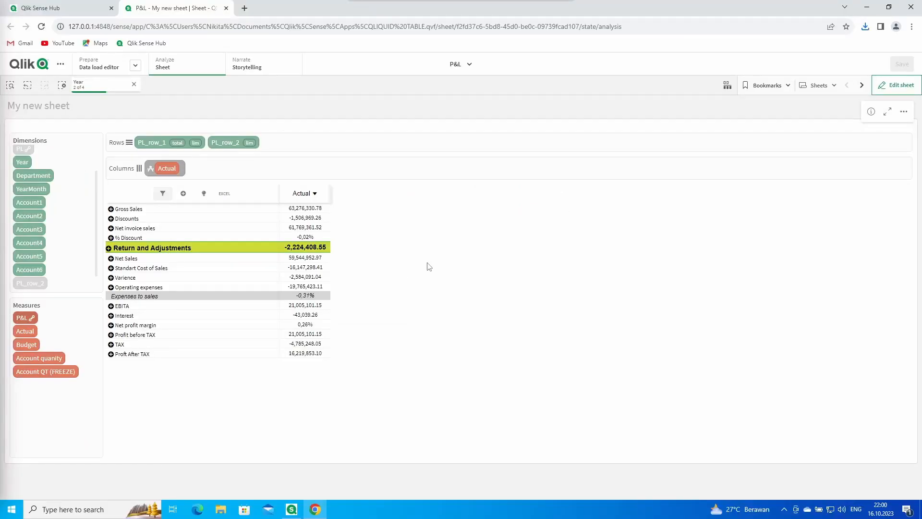
- Export the P&L table with its Actual column to Excel and open the downloaded workbook
left_click(228, 195)
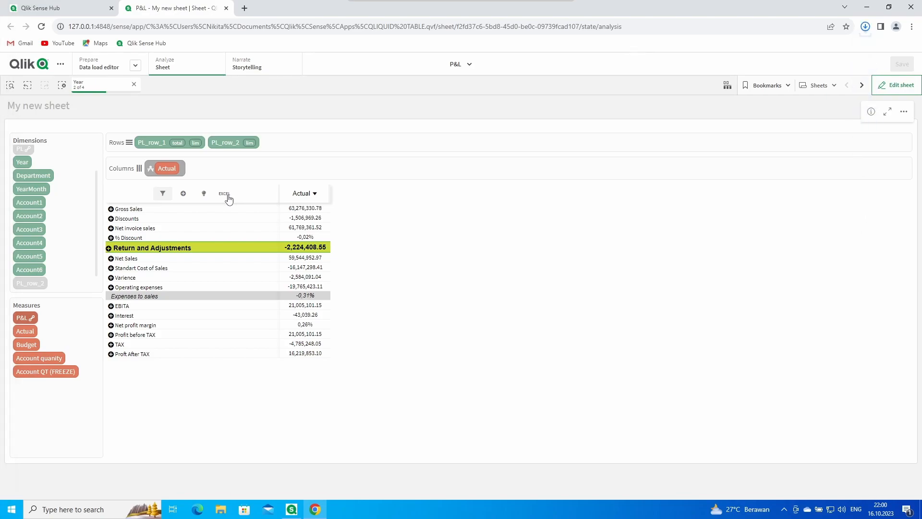
left_click(812, 47)
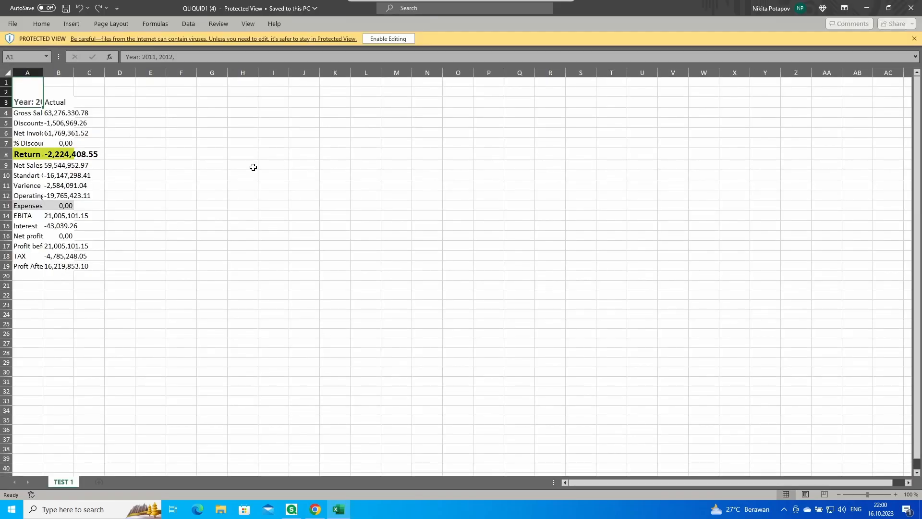
- Widen columns A and B of the exported sheet so the row labels and Actual values fit
left_click(253, 167)
left_click_drag(74, 73, 80, 73)
left_click_drag(161, 76, 161, 76)
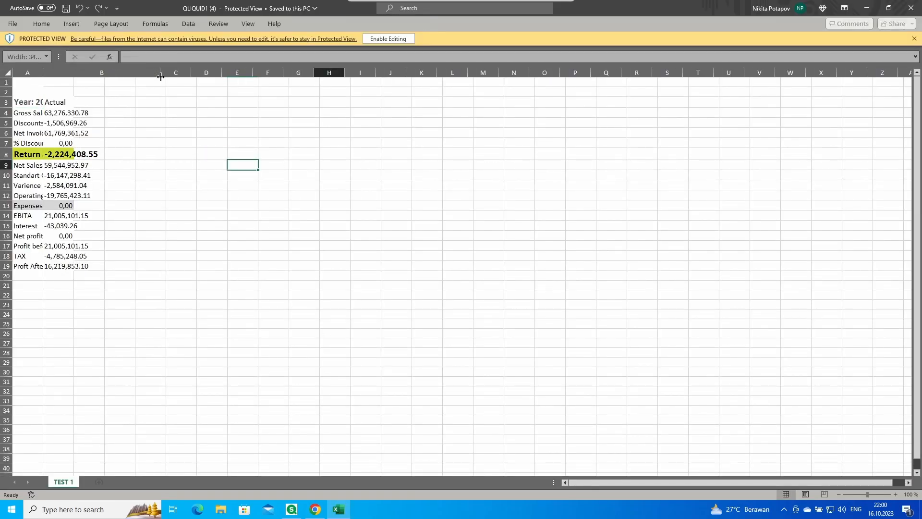
left_click_drag(43, 72, 119, 73)
- Examine the exported P&L rows and the Year selection heading in the worksheet
left_click_drag(39, 113, 212, 272)
left_click(211, 273)
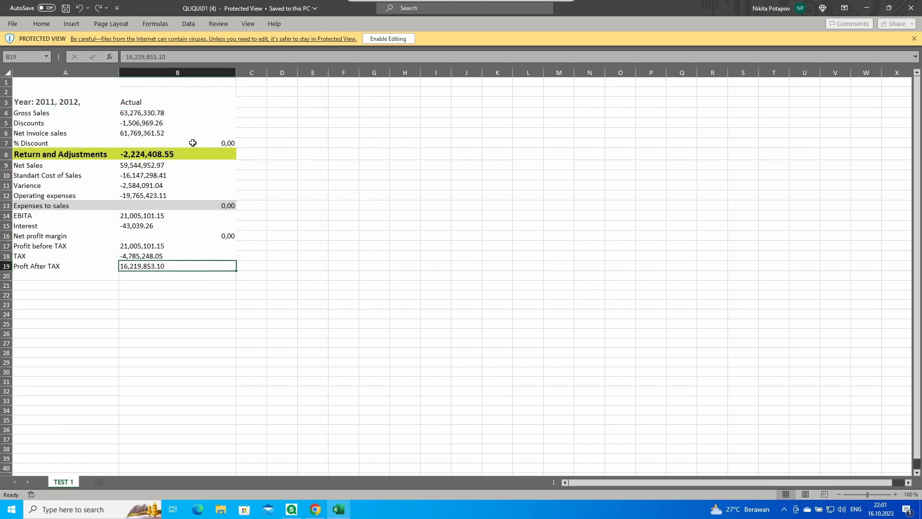
left_click(47, 104)
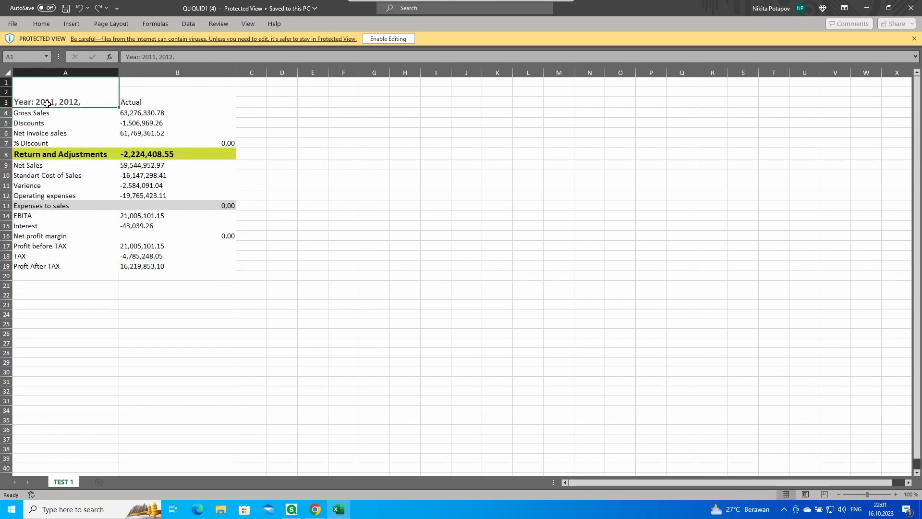